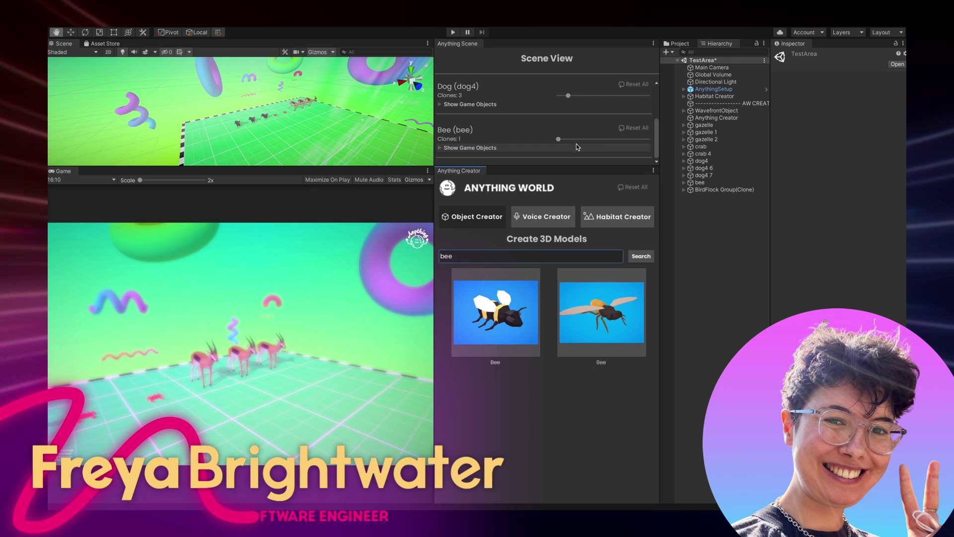
# - Raise the Bee Clones slider so extra bees fly among the gazelles
pyautogui.moveTo(559, 140); pyautogui.dragTo(578, 140)
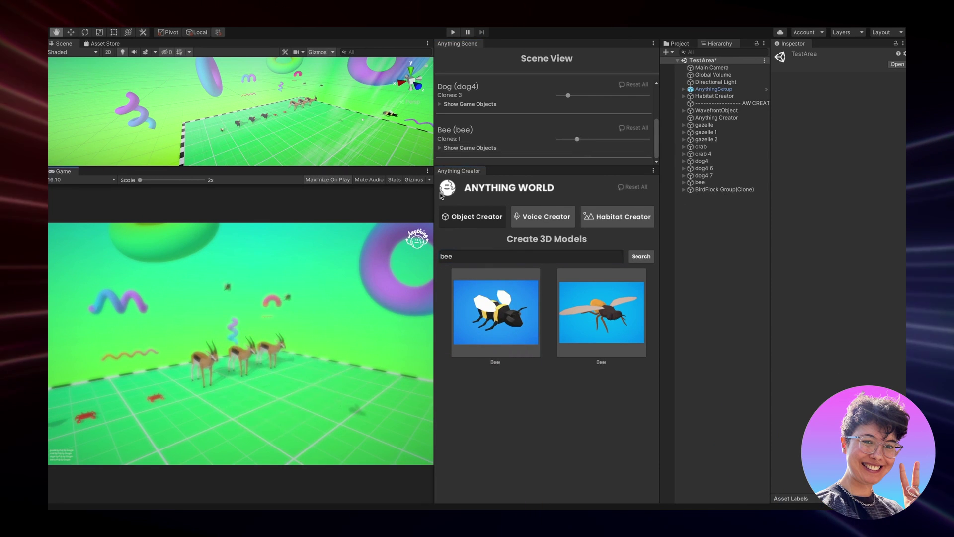
# - Run the Anything World scene in play mode
pyautogui.click(453, 33)
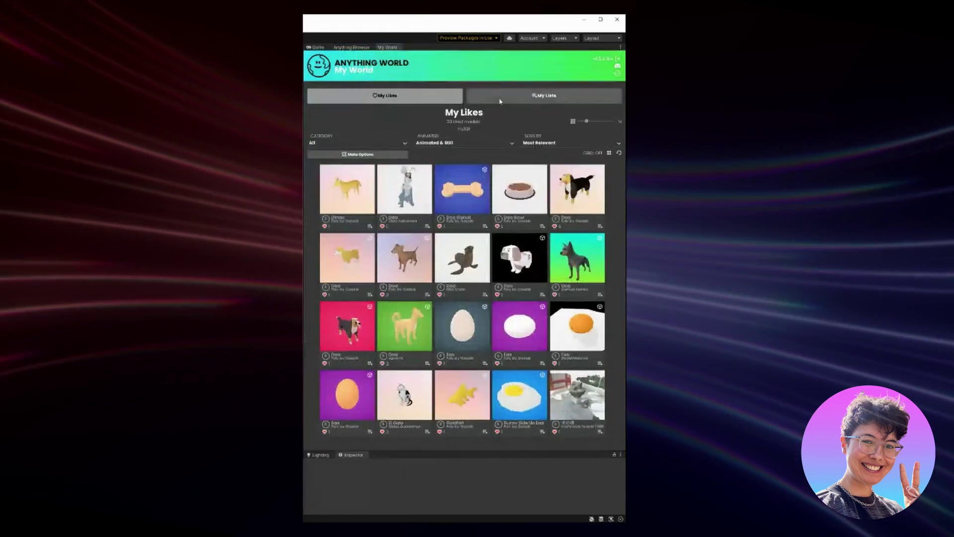
# - Browse My Lists and My Likes, resize the thumbnail grid, and expand the General import options
pyautogui.click(500, 99)
pyautogui.click(432, 96)
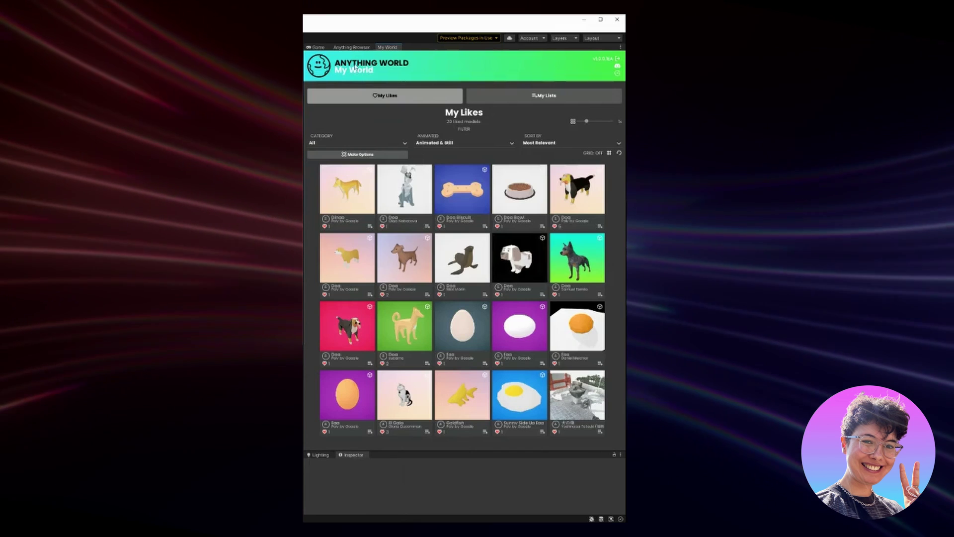
pyautogui.moveTo(586, 121); pyautogui.dragTo(599, 122)
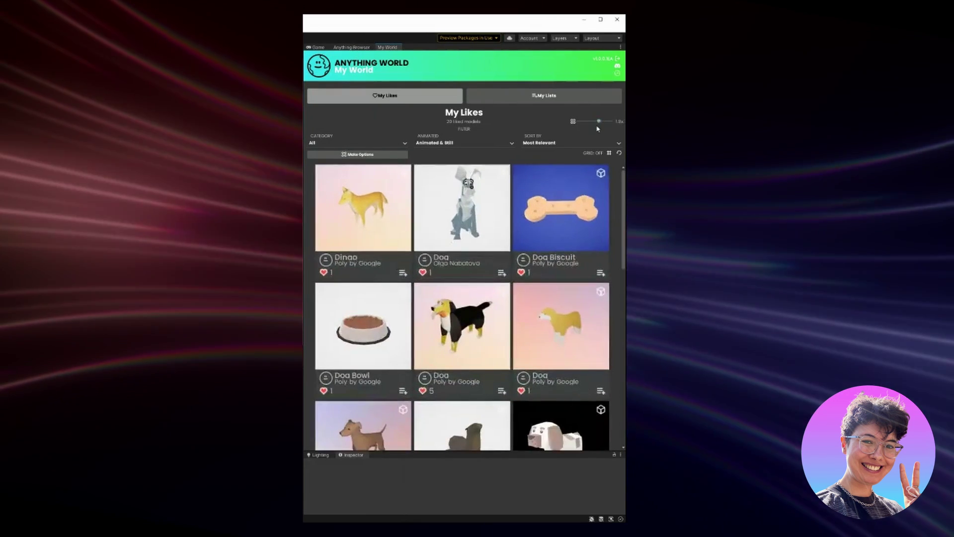
pyautogui.scroll(-5, 462, 308)
pyautogui.scroll(5, 462, 308)
pyautogui.moveTo(598, 121); pyautogui.dragTo(587, 121)
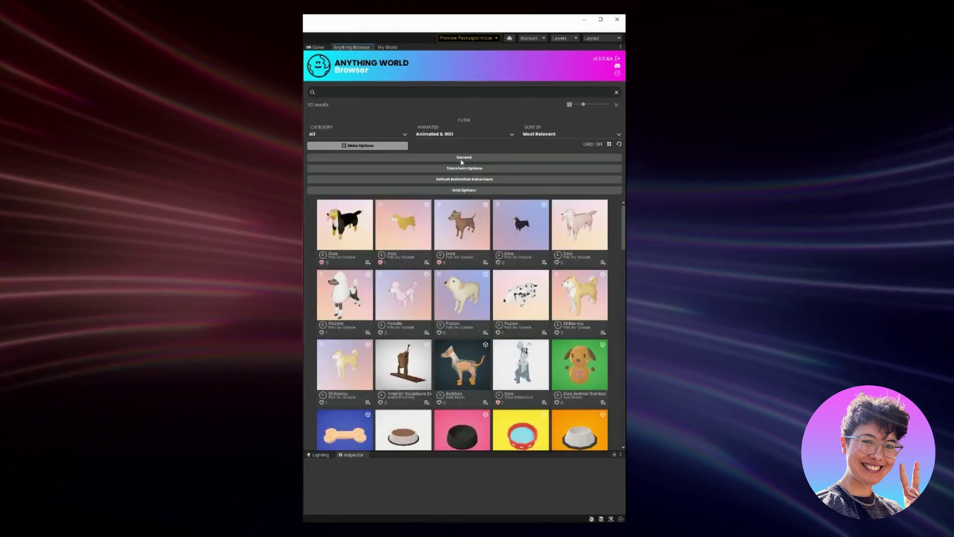
pyautogui.click(462, 158)
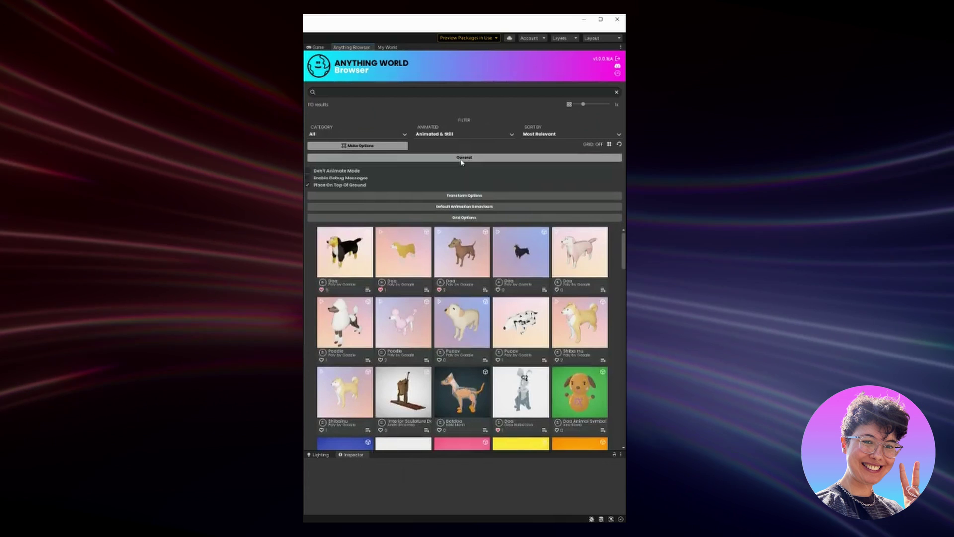
# - Expand the Transform Options and Default Animation Behaviours sections in the Anything Browser
pyautogui.click(474, 196)
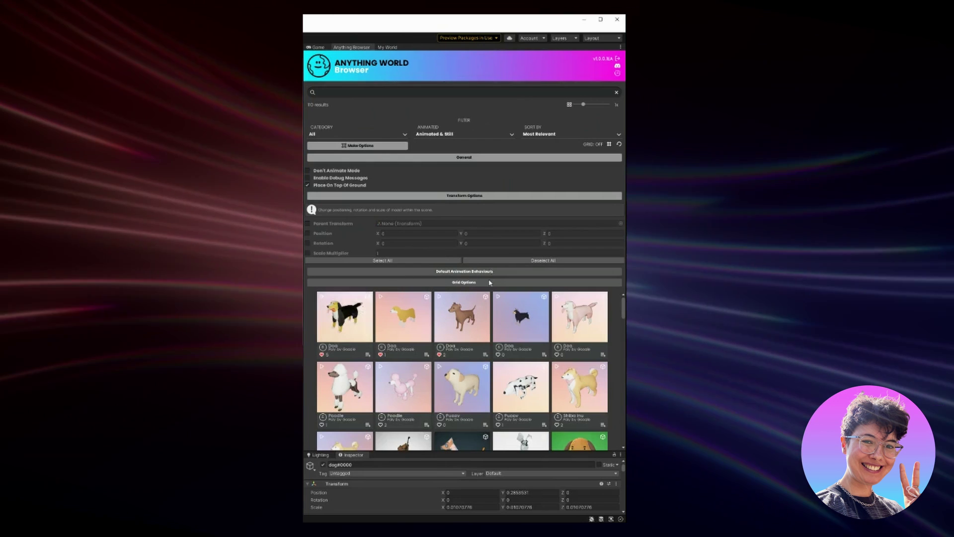
pyautogui.click(480, 272)
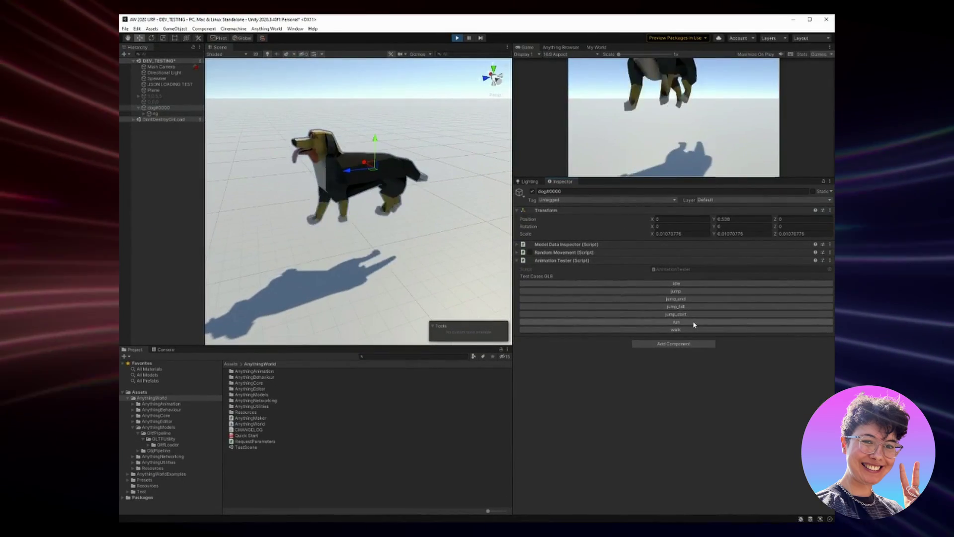
# - Play the dog's run animation from the Animation Tester component
pyautogui.click(694, 322)
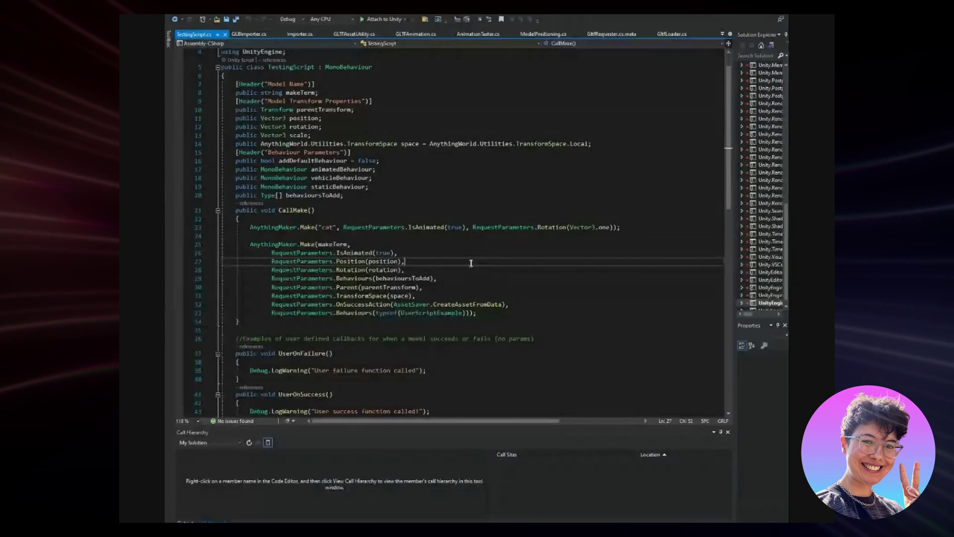
pyautogui.keyDown('ctrl'); pyautogui.scroll(2, 405, 240); pyautogui.keyUp('ctrl')
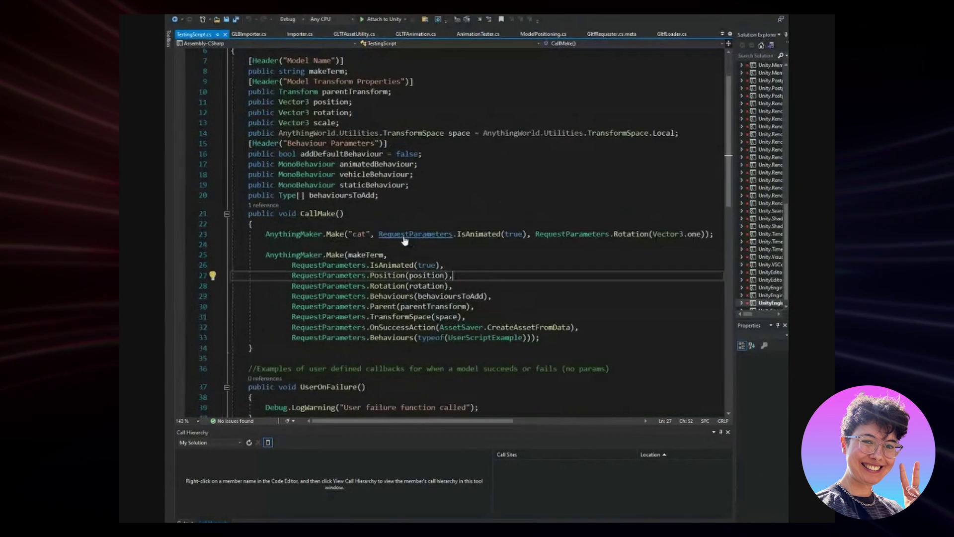
pyautogui.click(394, 244)
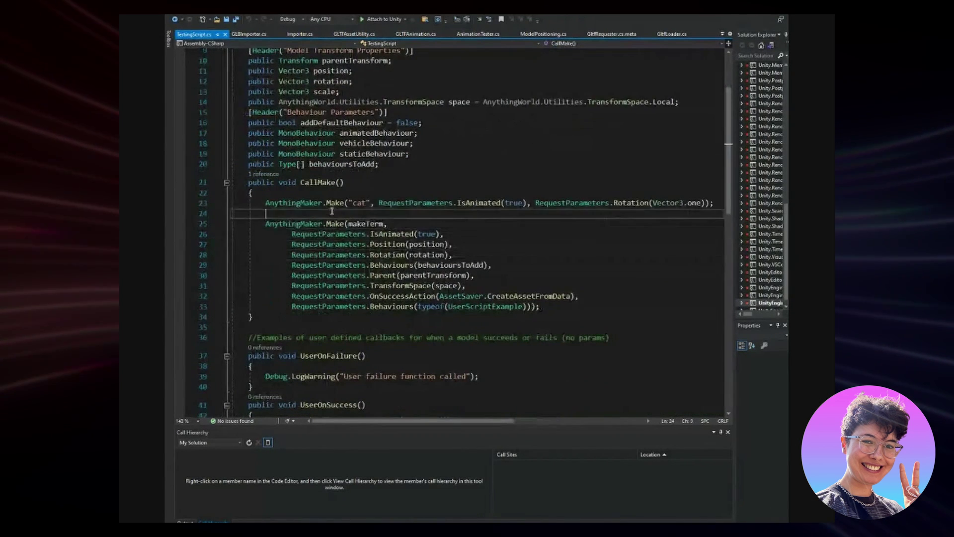
pyautogui.scroll(-5, 360, 206)
pyautogui.scroll(2, 361, 206)
pyautogui.click(387, 161)
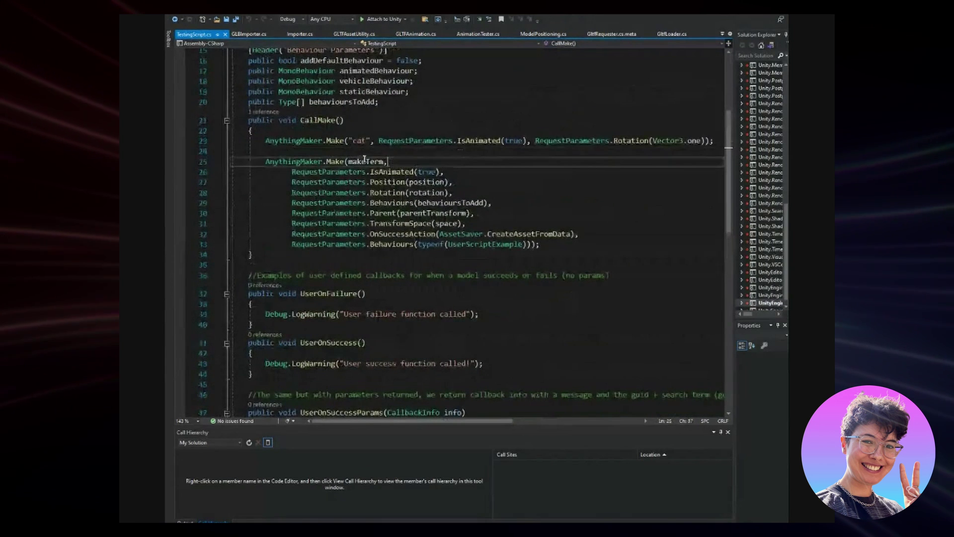
pyautogui.scroll(2, 366, 157)
pyautogui.click(367, 213)
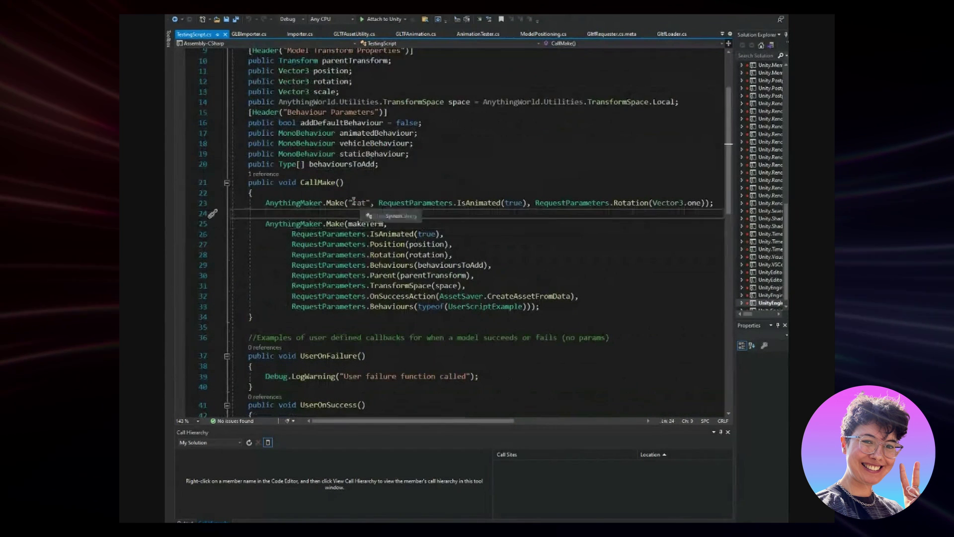
pyautogui.moveTo(263, 203); pyautogui.dragTo(390, 204)
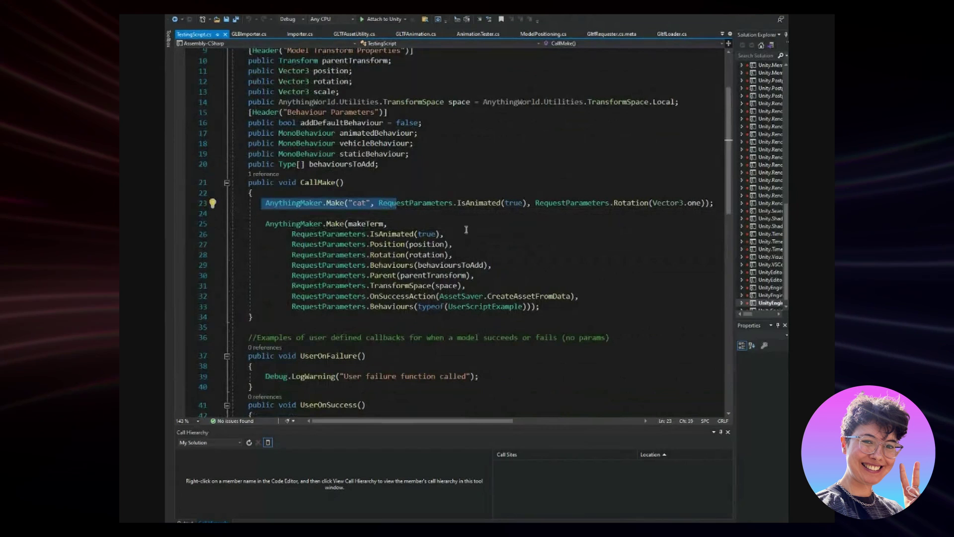
pyautogui.scroll(2, 497, 348)
pyautogui.click(340, 244)
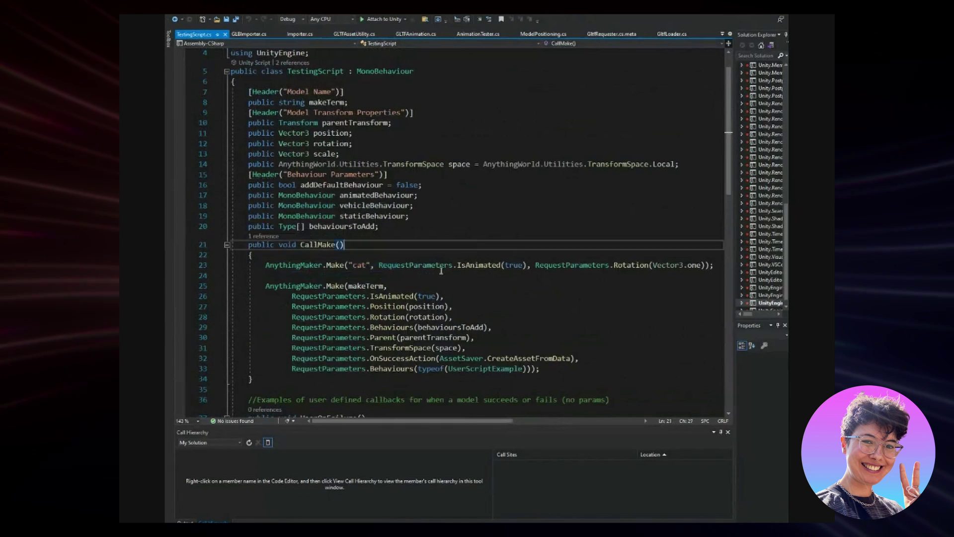
pyautogui.click(360, 271)
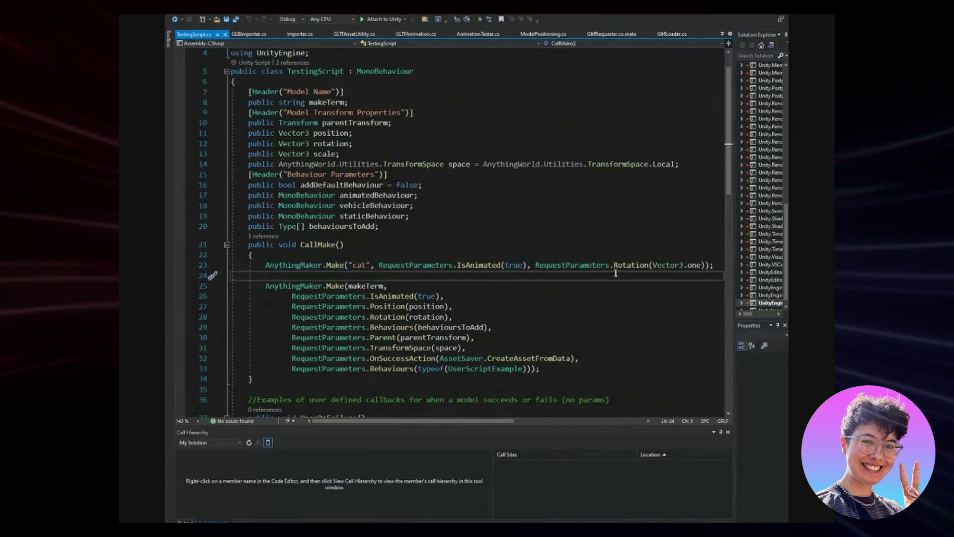
pyautogui.moveTo(714, 264); pyautogui.dragTo(535, 265)
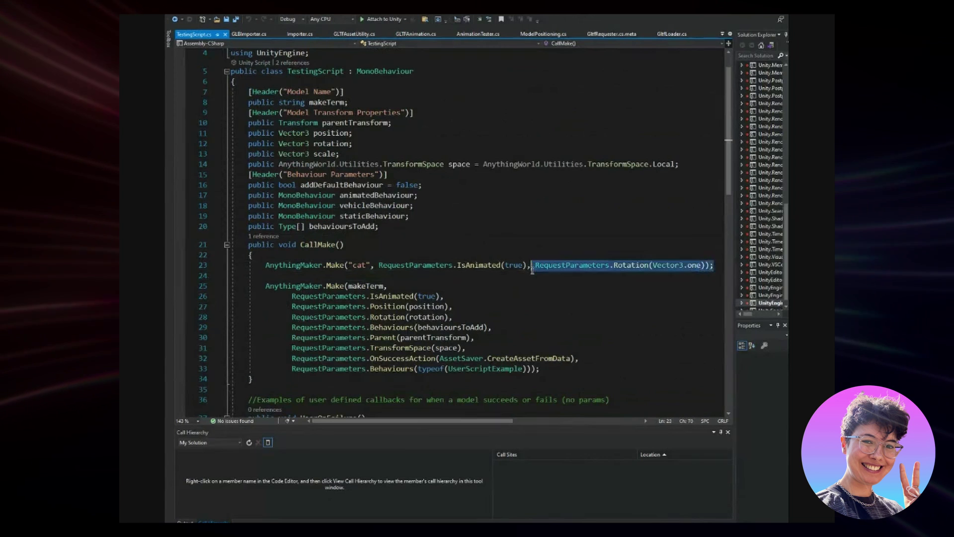
pyautogui.click(592, 293)
pyautogui.scroll(-2, 593, 295)
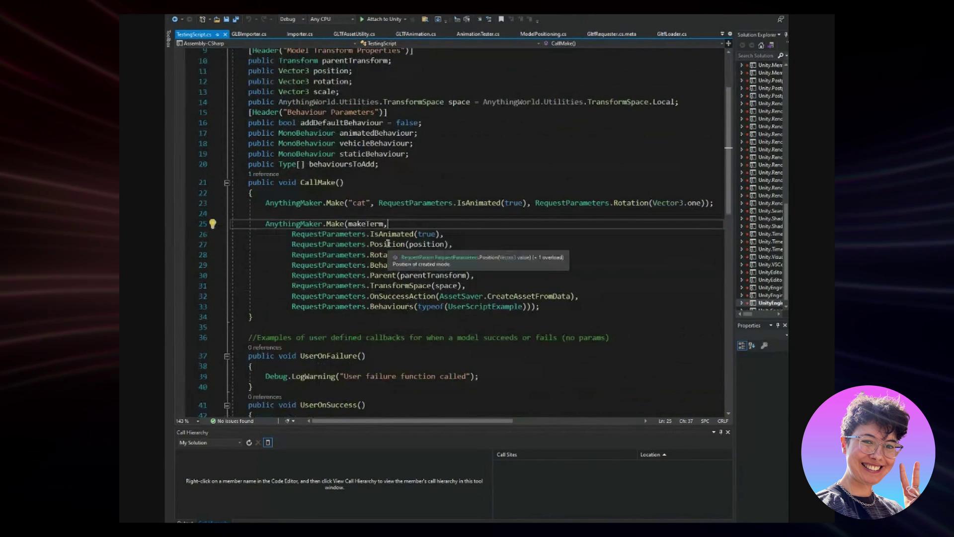
pyautogui.click(552, 306)
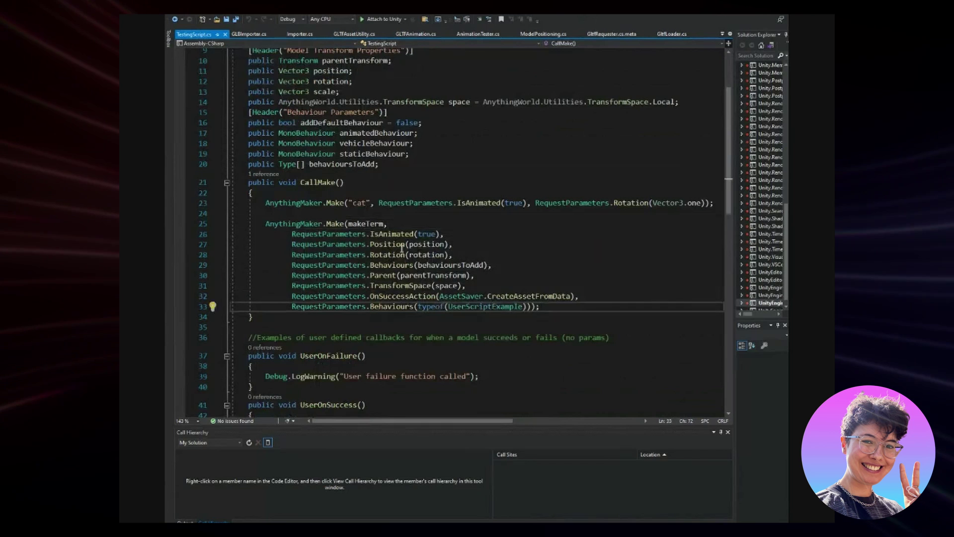
pyautogui.moveTo(335, 225)
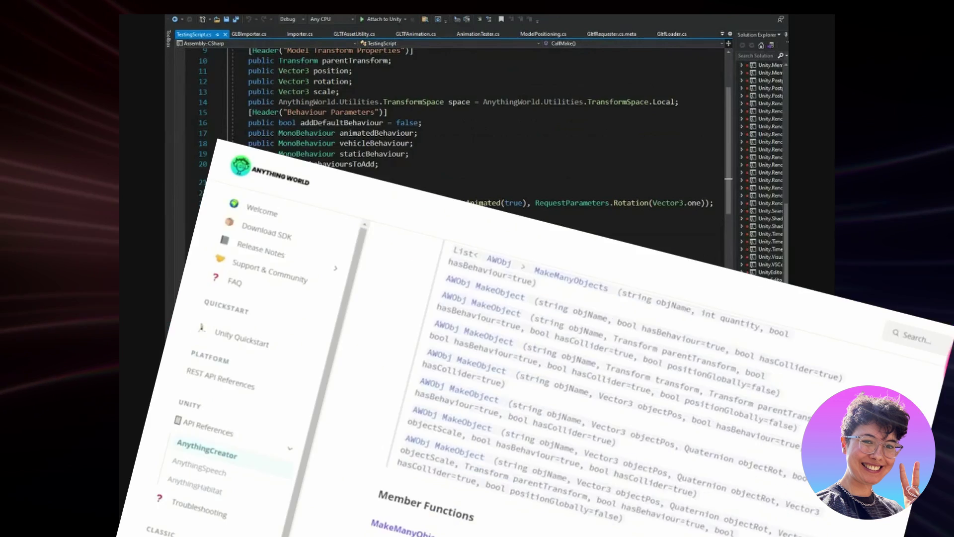
# - Scroll the AnythingCreator reference to the MakeObject Parameters table, Returns note and example code
pyautogui.scroll(-3, 848, 166)
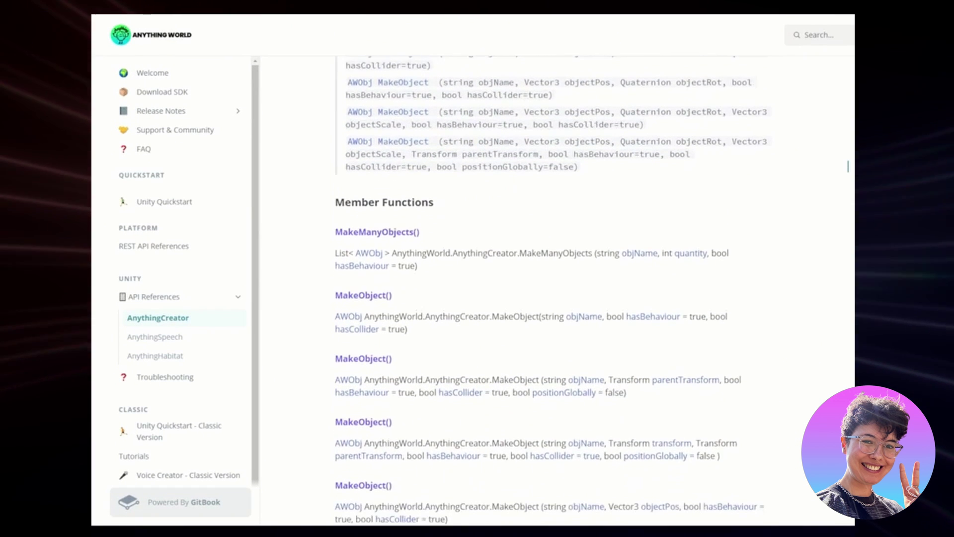
pyautogui.scroll(-6, 848, 167)
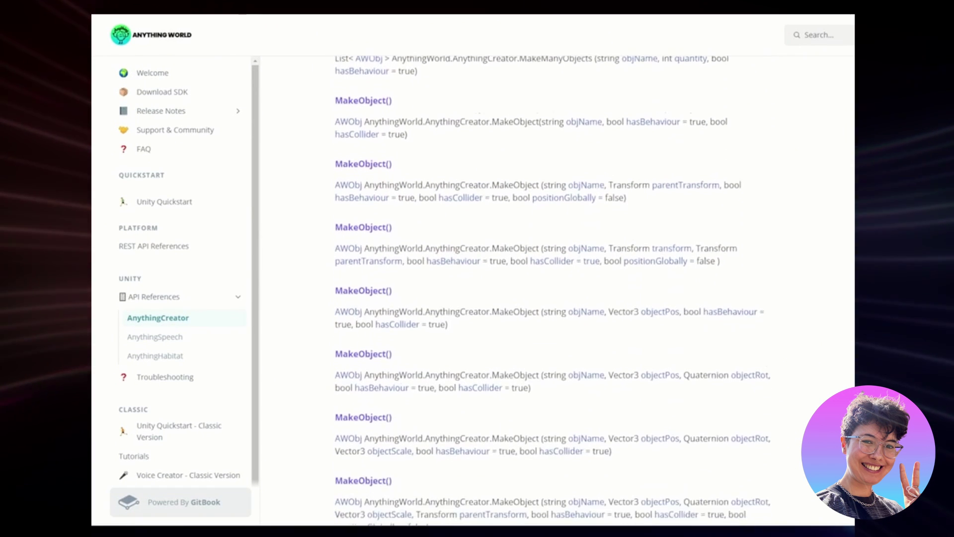
pyautogui.scroll(-7, 552, 291)
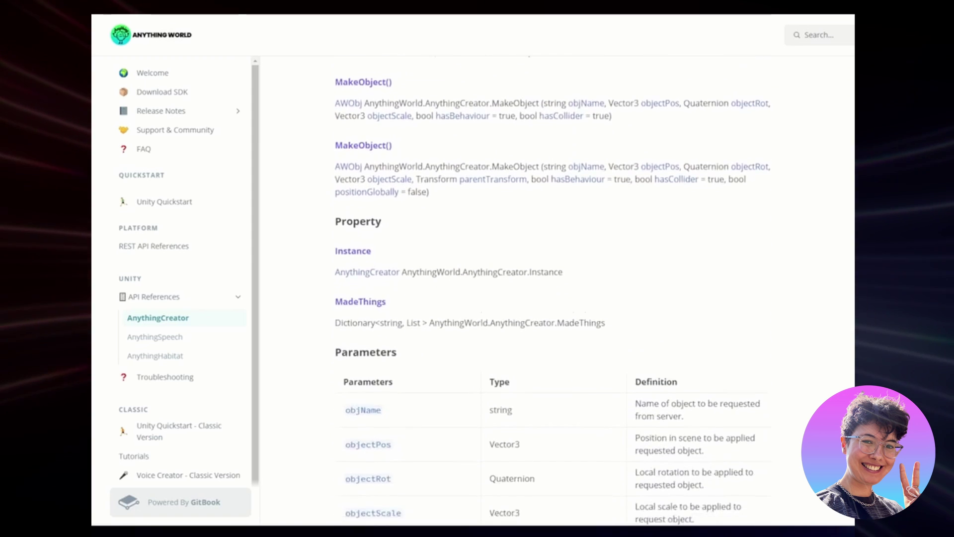
pyautogui.scroll(-7, 847, 214)
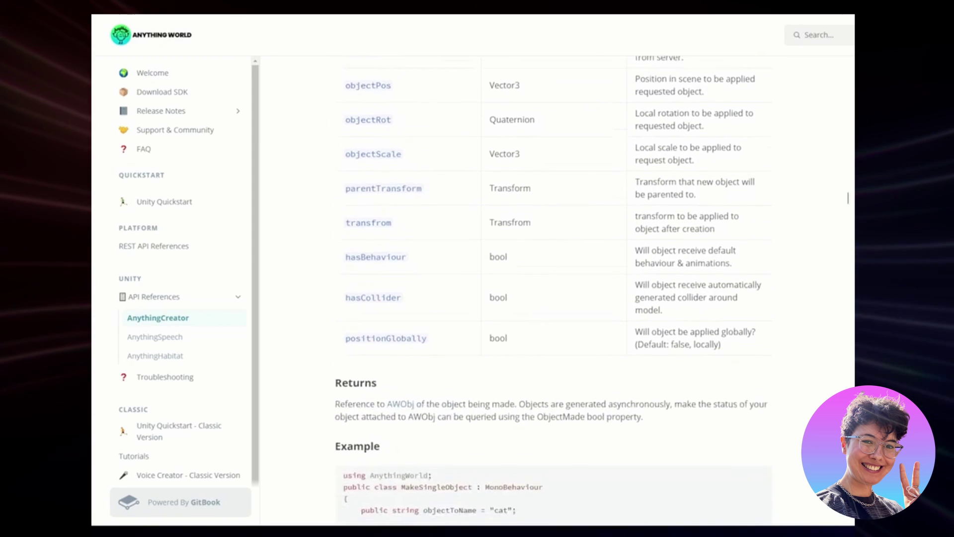
pyautogui.scroll(-3, 848, 214)
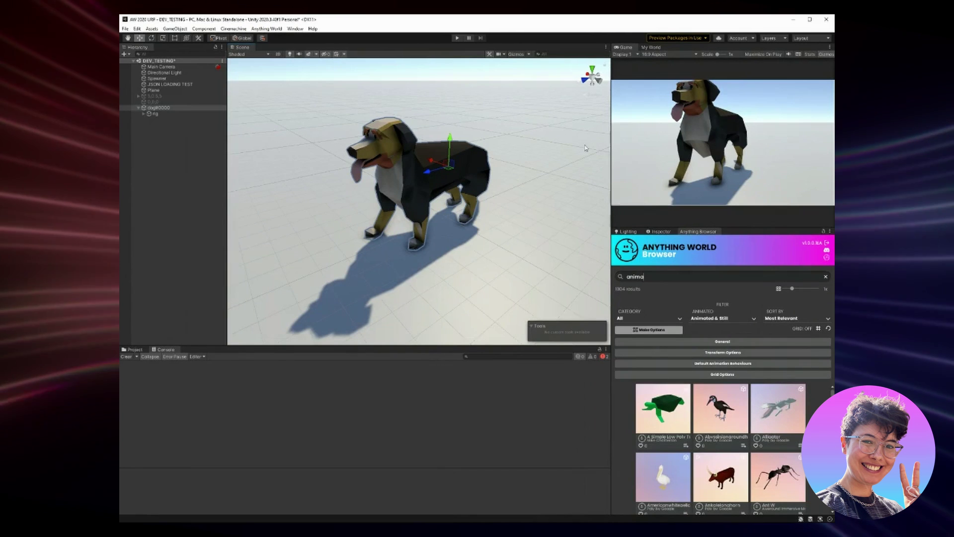
# - Orbit, zoom and pan the Scene view to see the dog from the front
pyautogui.keyDown('alt'); pyautogui.moveTo(467, 191); pyautogui.dragTo(541, 263); pyautogui.keyUp('alt')
pyautogui.scroll(-4, 547, 270)
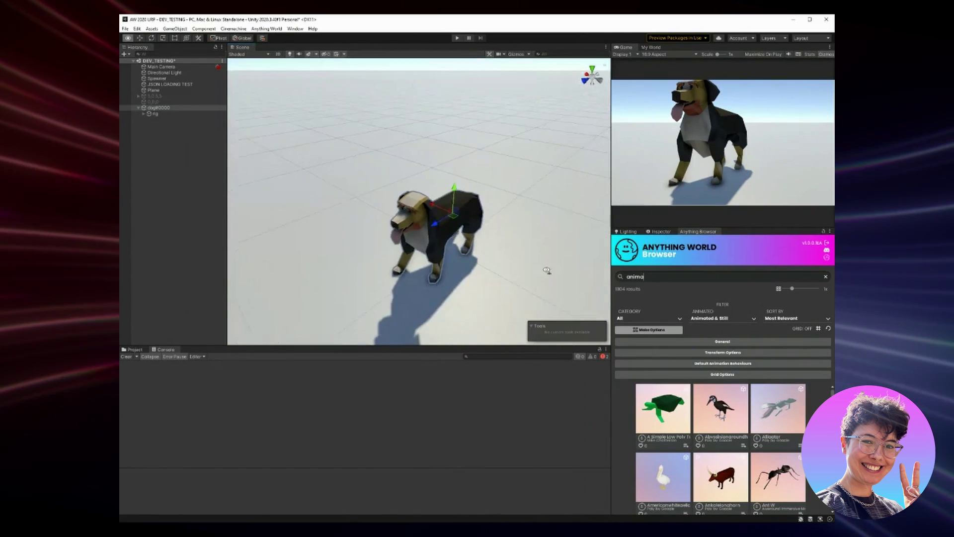
pyautogui.moveTo(463, 213); pyautogui.dragTo(466, 197, button='middle')
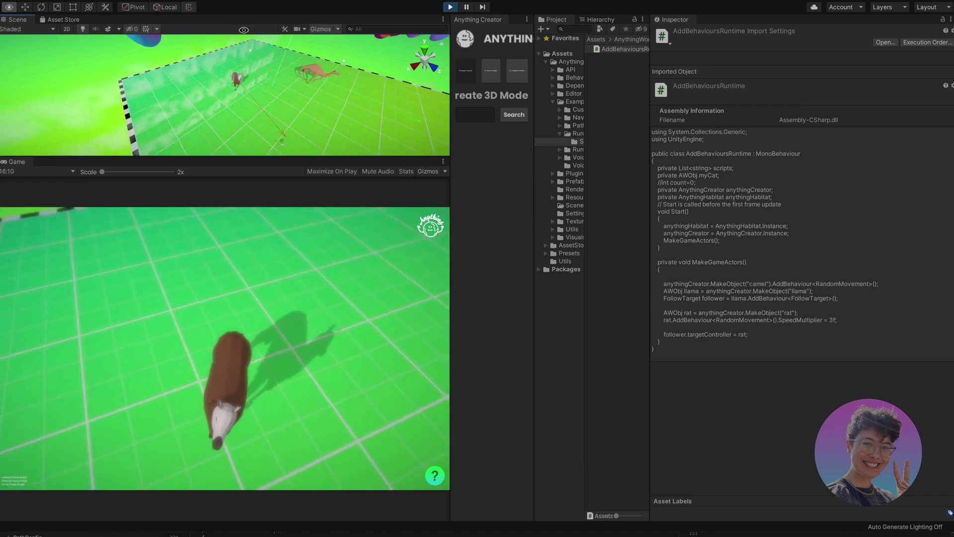
pyautogui.keyDown('alt'); pyautogui.moveTo(312, 79); pyautogui.dragTo(274, 89); pyautogui.keyUp('alt')
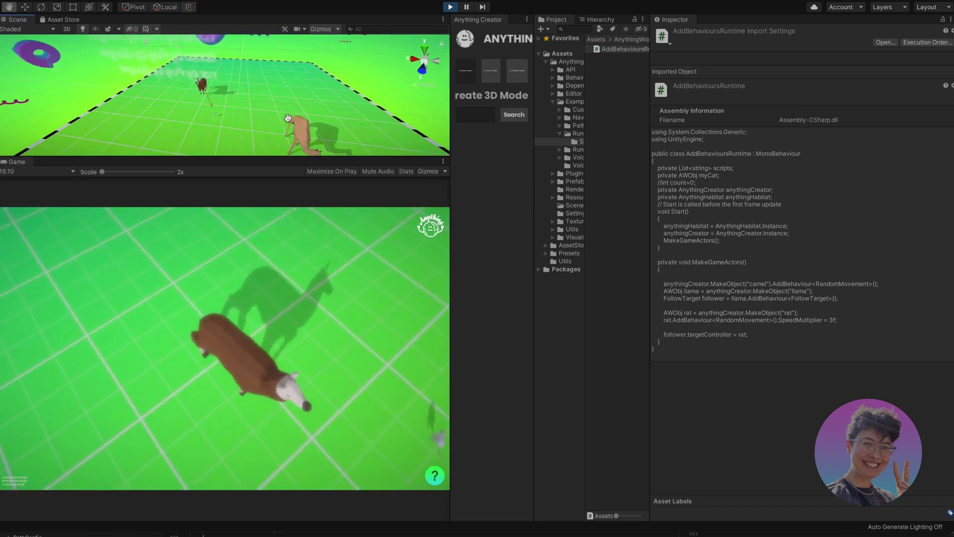
pyautogui.scroll(-3, 314, 102)
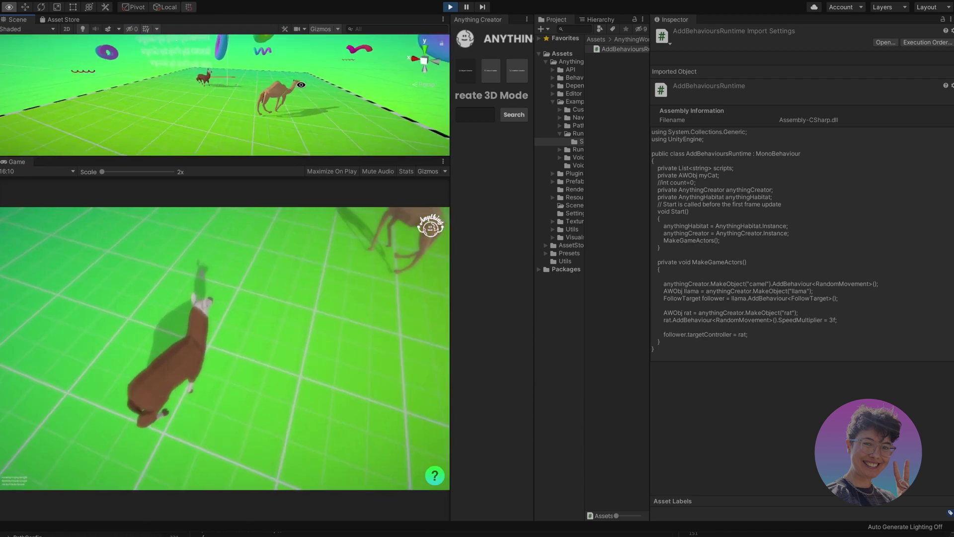
pyautogui.moveTo(303, 85); pyautogui.dragTo(388, 66)
# - Stop play mode and scroll through the desert results in the Anything Browser
pyautogui.hotkey('ctrl', 'p')
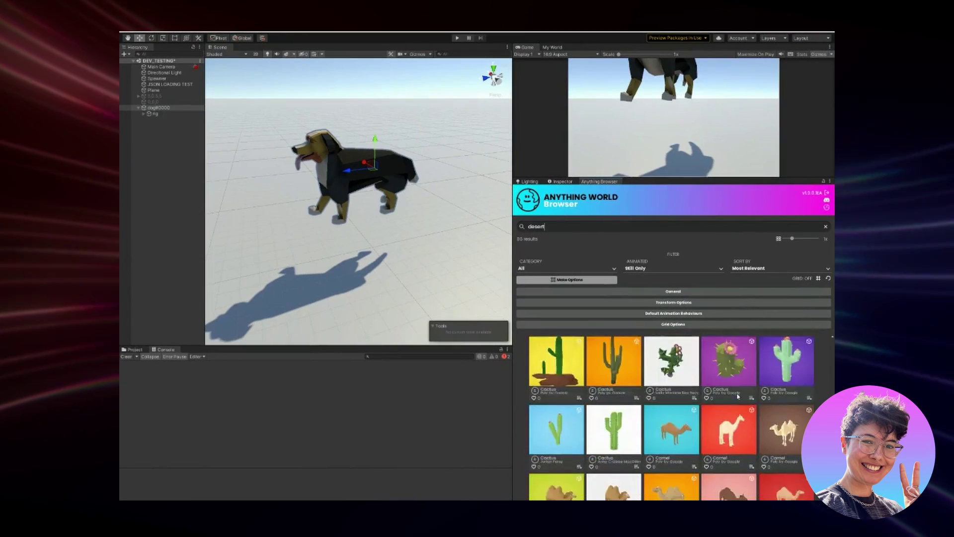
pyautogui.scroll(-10, 738, 396)
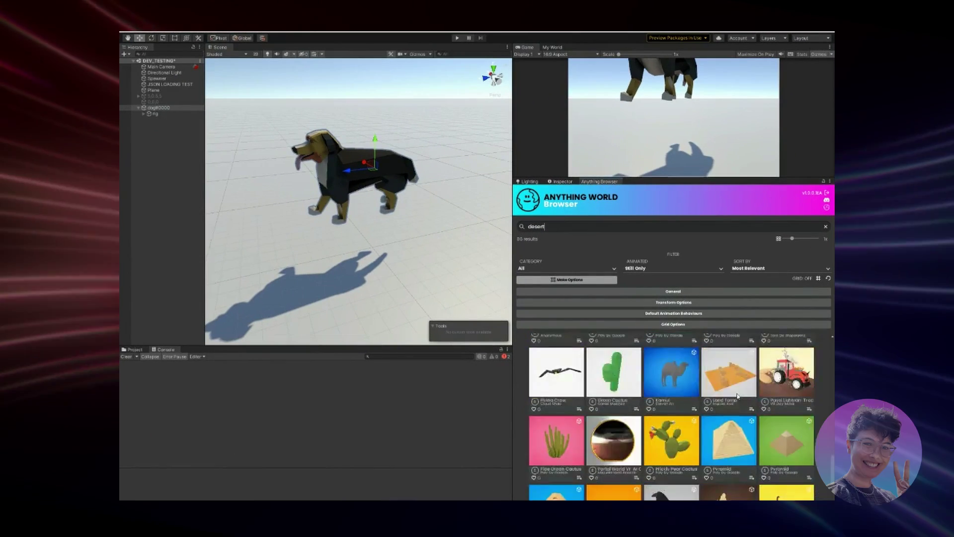
pyautogui.scroll(-5, 738, 396)
pyautogui.scroll(4, 737, 396)
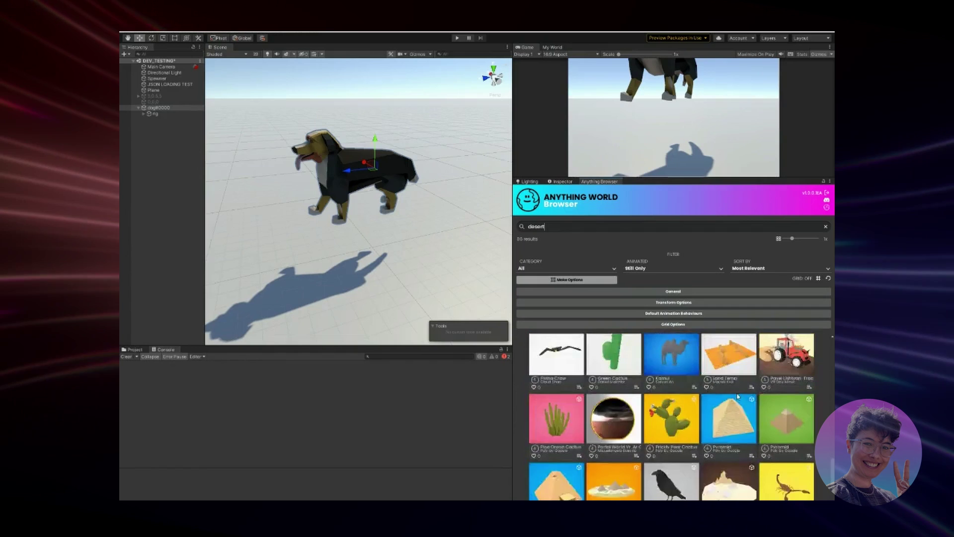
pyautogui.scroll(10, 738, 397)
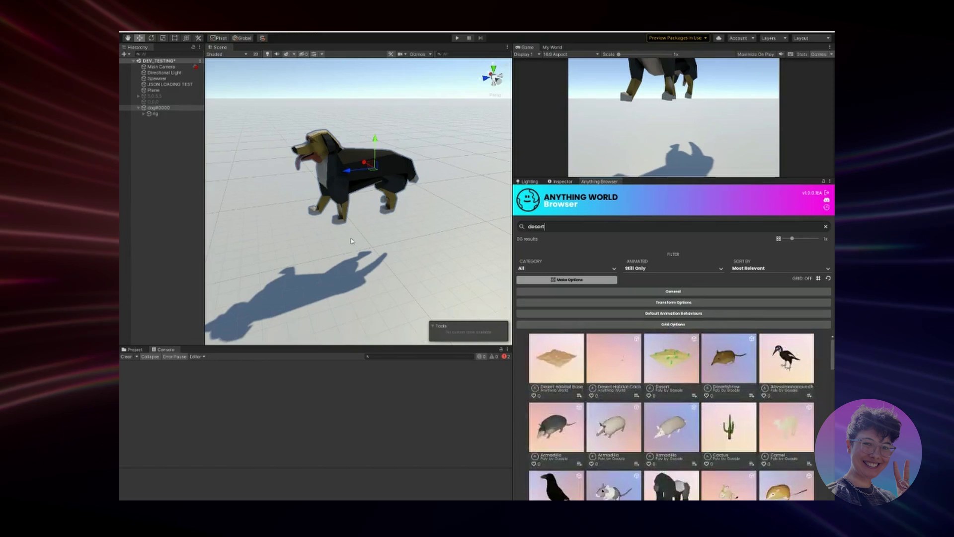
# - Deselect the dog, widen the model browser panel, and show the Inspector
pyautogui.click(184, 177)
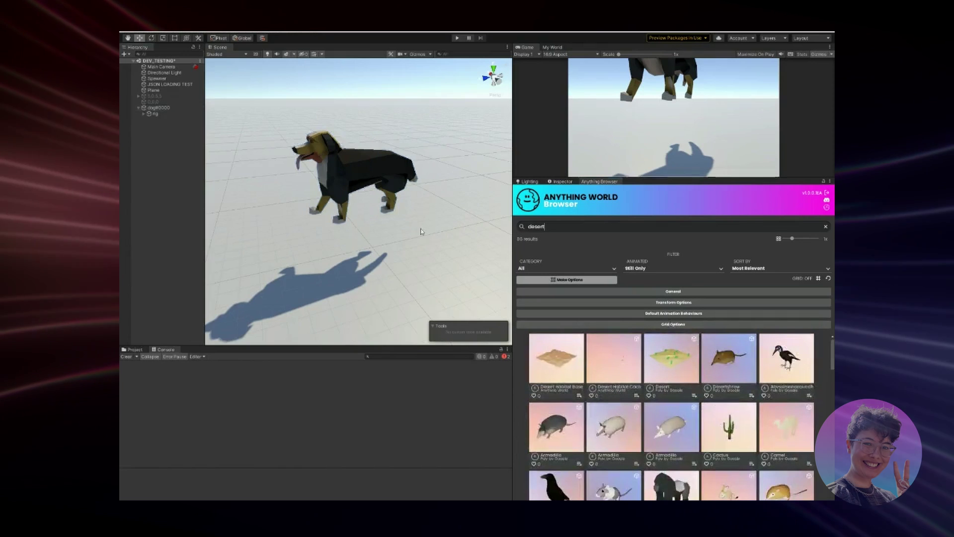
pyautogui.moveTo(512, 243); pyautogui.dragTo(451, 243)
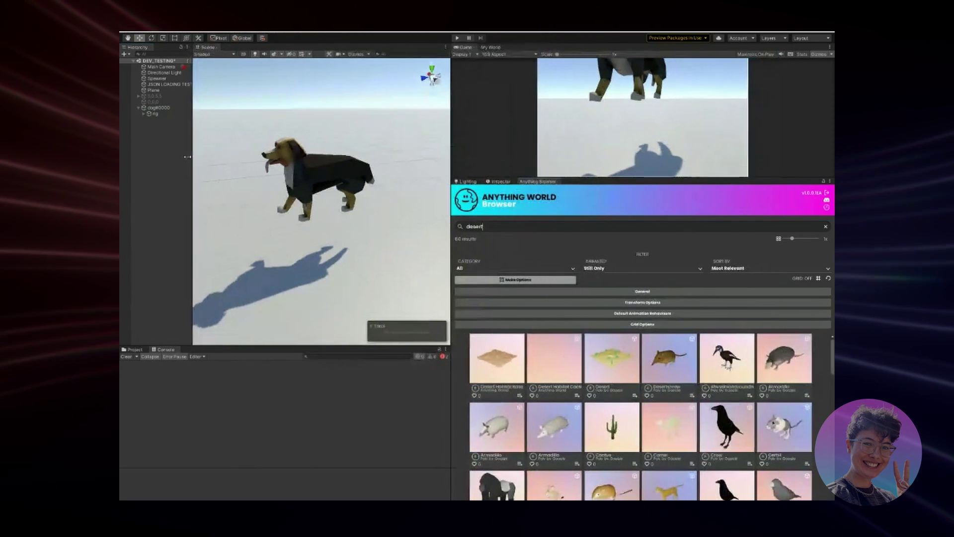
pyautogui.click(498, 181)
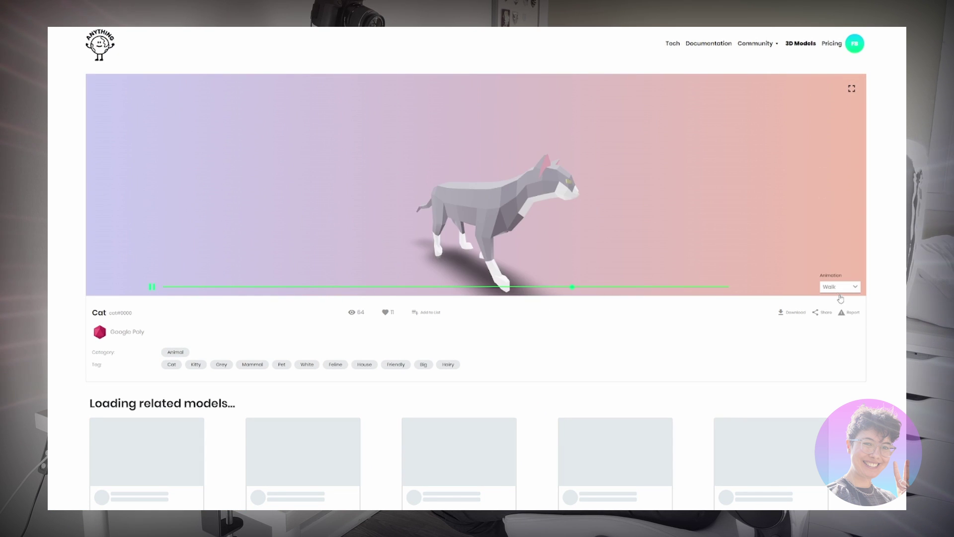
# - Add the Cat model to the 'cat' collection and return to the home page
pyautogui.moveTo(688, 236); pyautogui.dragTo(525, 250)
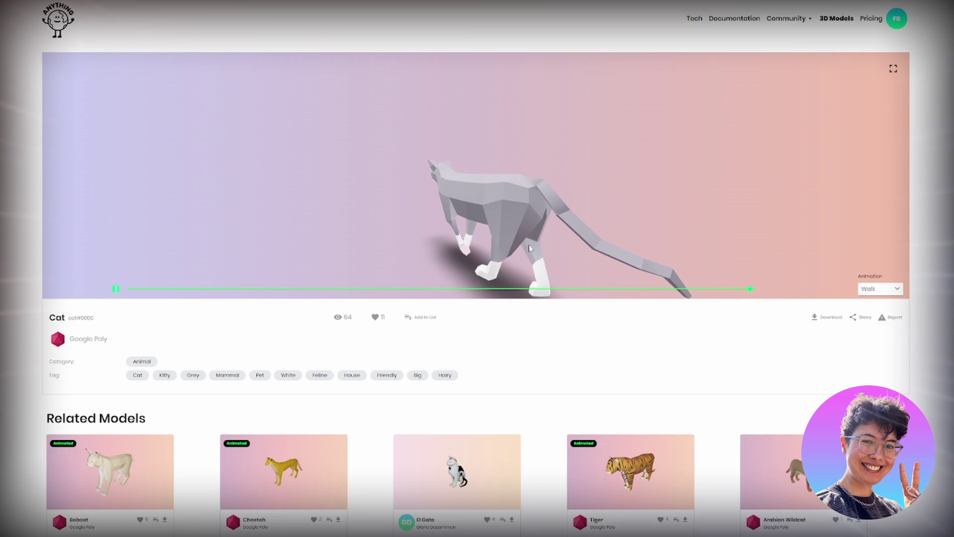
pyautogui.click(417, 317)
pyautogui.click(462, 257)
pyautogui.click(432, 288)
pyautogui.click(527, 256)
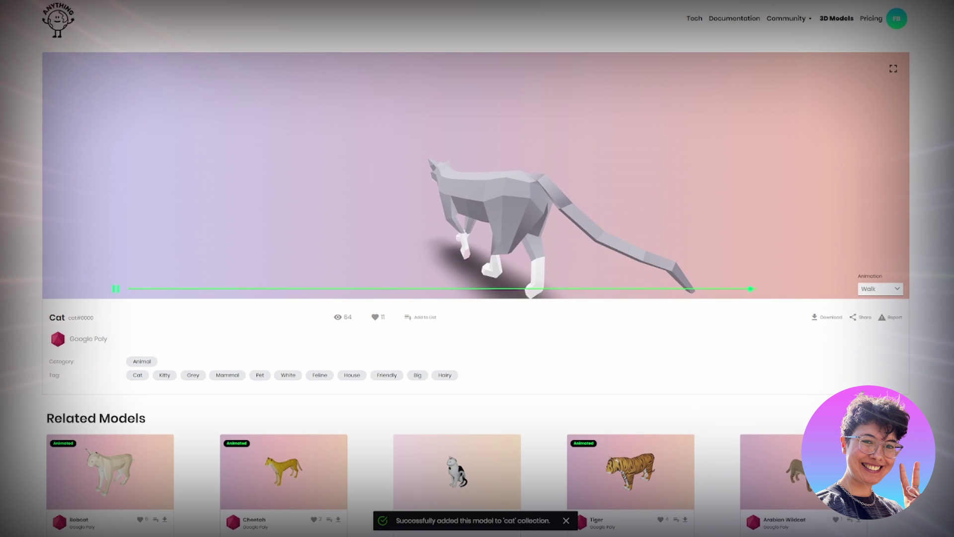
pyautogui.hotkey('alt', 'Left')
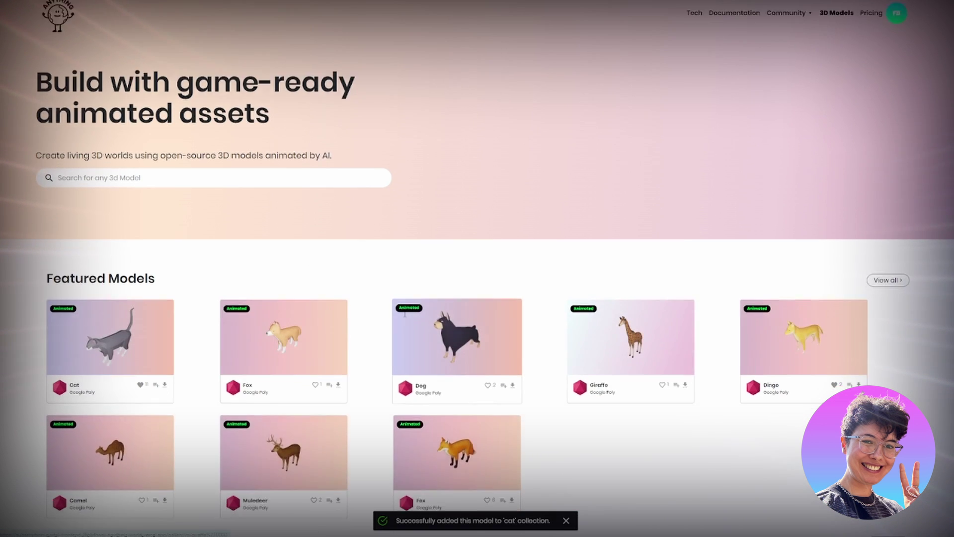
# - Preview the Dog model's Run animation, then open the Muledeer model's download options
pyautogui.scroll(-2, 405, 314)
pyautogui.click(397, 324)
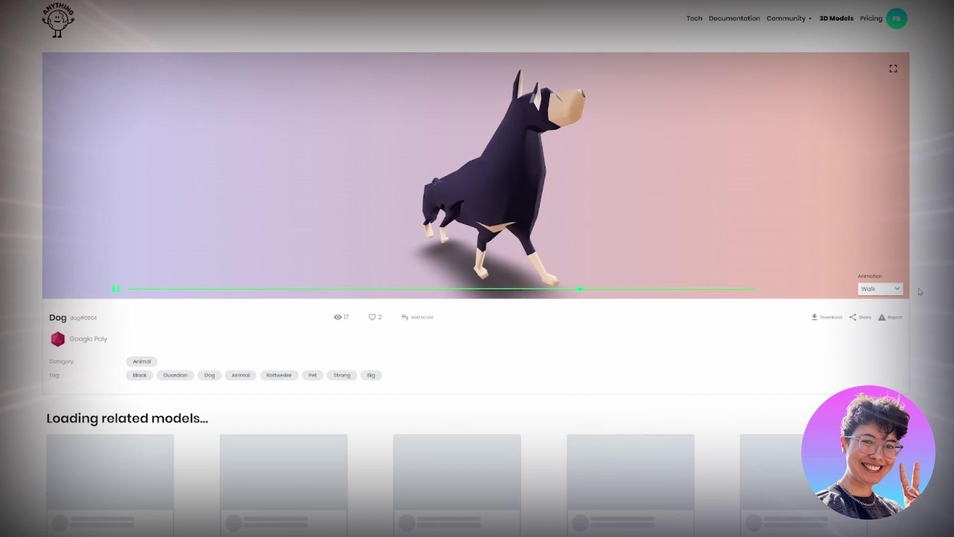
pyautogui.click(890, 289)
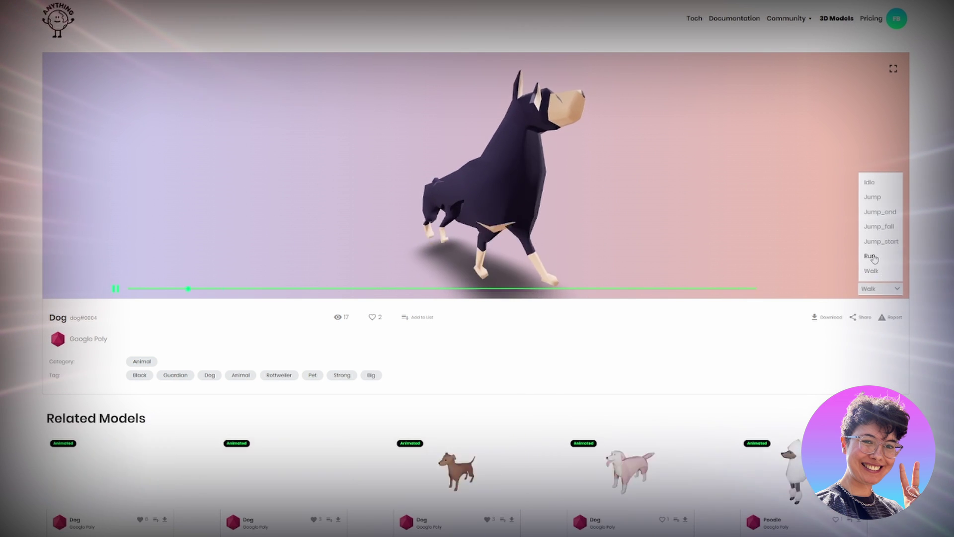
pyautogui.click(871, 256)
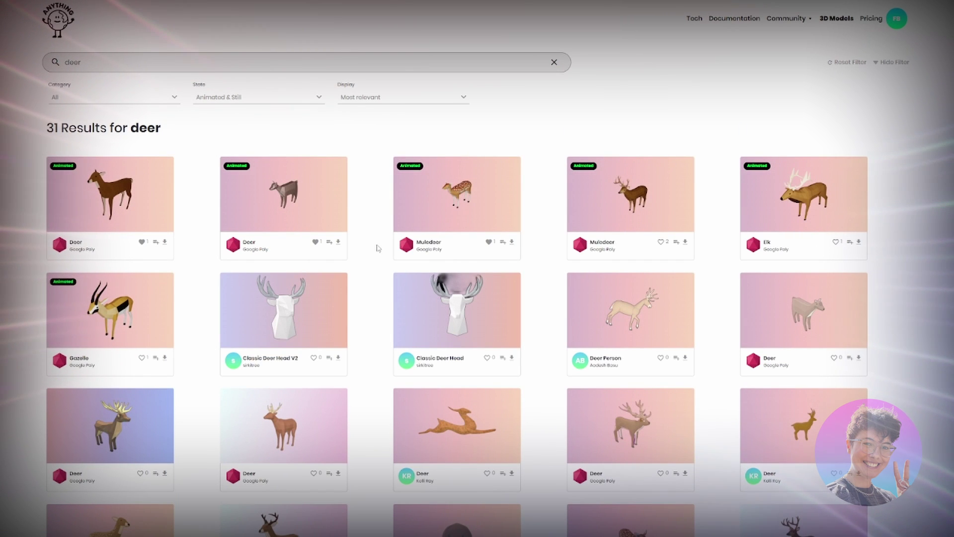
pyautogui.click(511, 242)
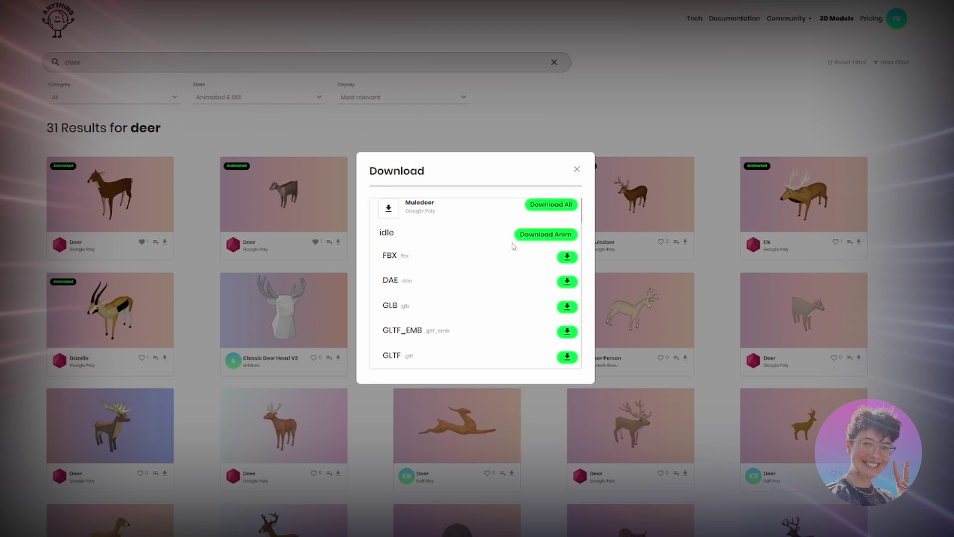